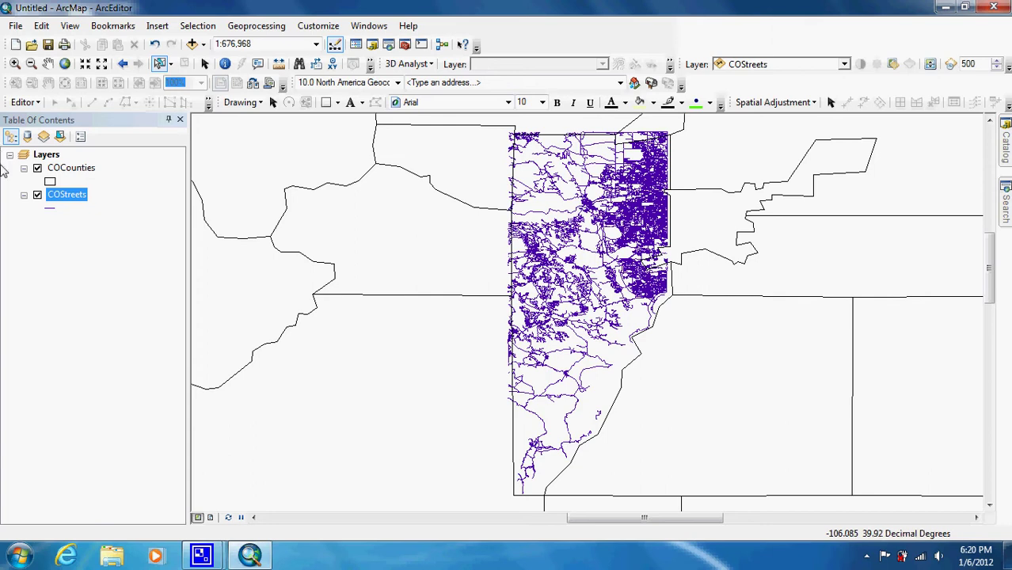
Apply the definition query "FENAME" = 'Morrison' to the COStreets layer through its Properties
{"action": "right_click", "coordinate": [77, 200]}
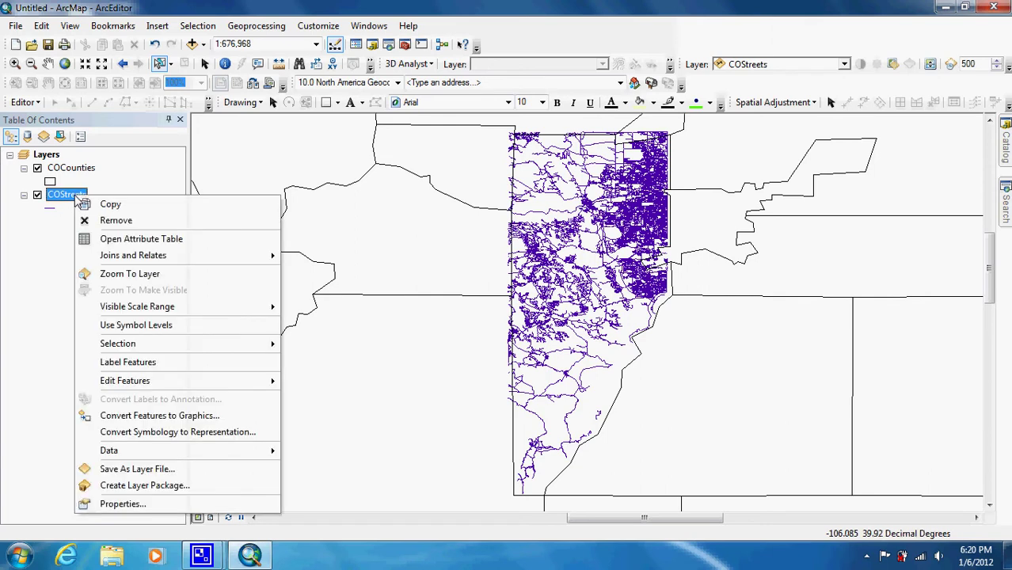
{"action": "left_click", "coordinate": [176, 506]}
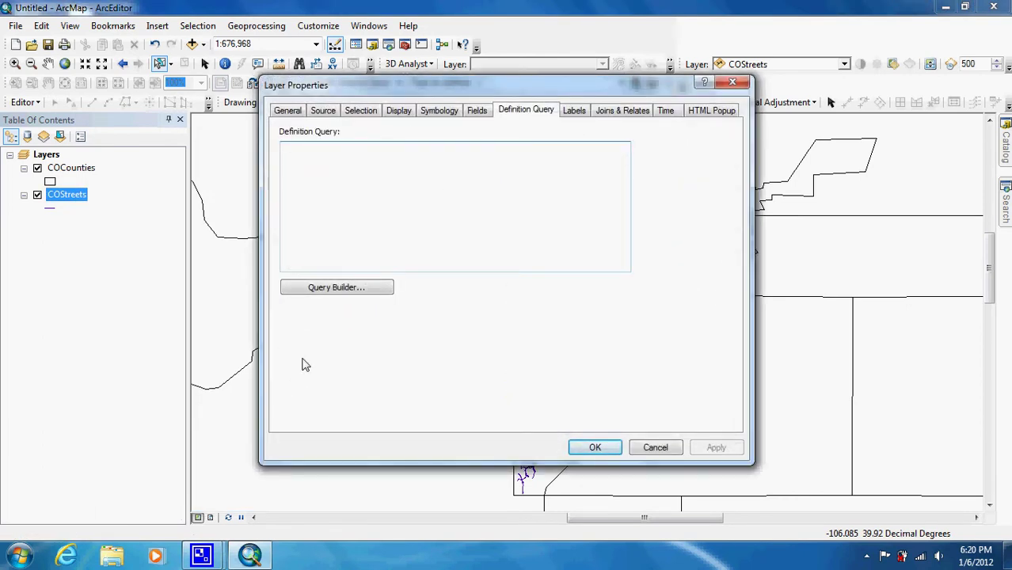
{"action": "left_click", "coordinate": [333, 292]}
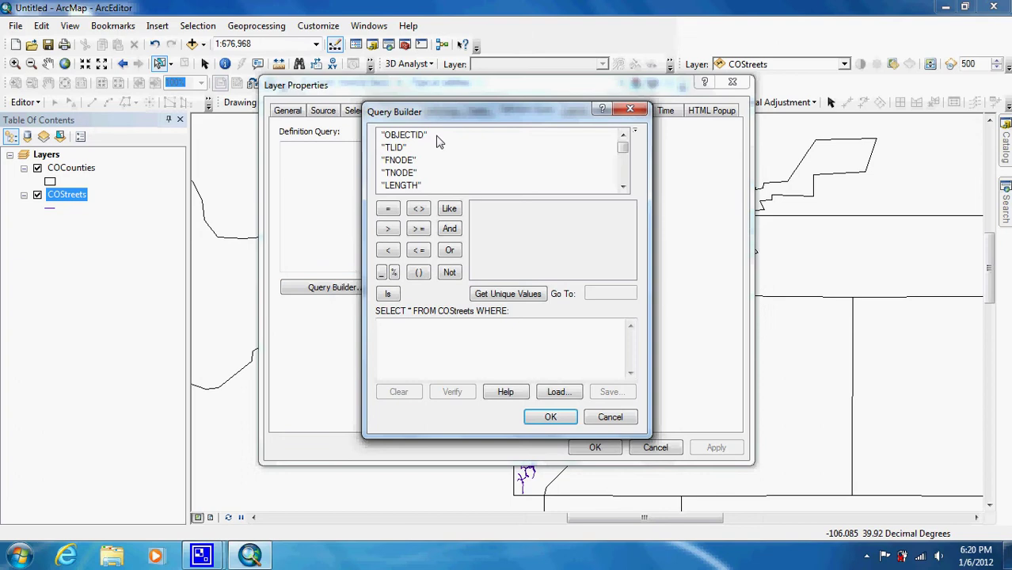
{"action": "left_click", "coordinate": [623, 174]}
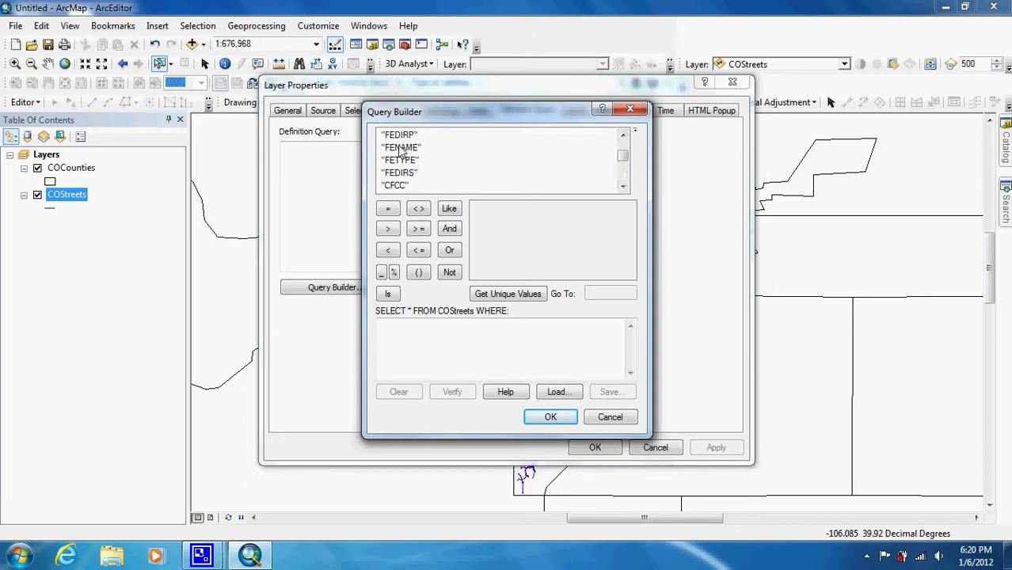
{"action": "double_click", "coordinate": [401, 147]}
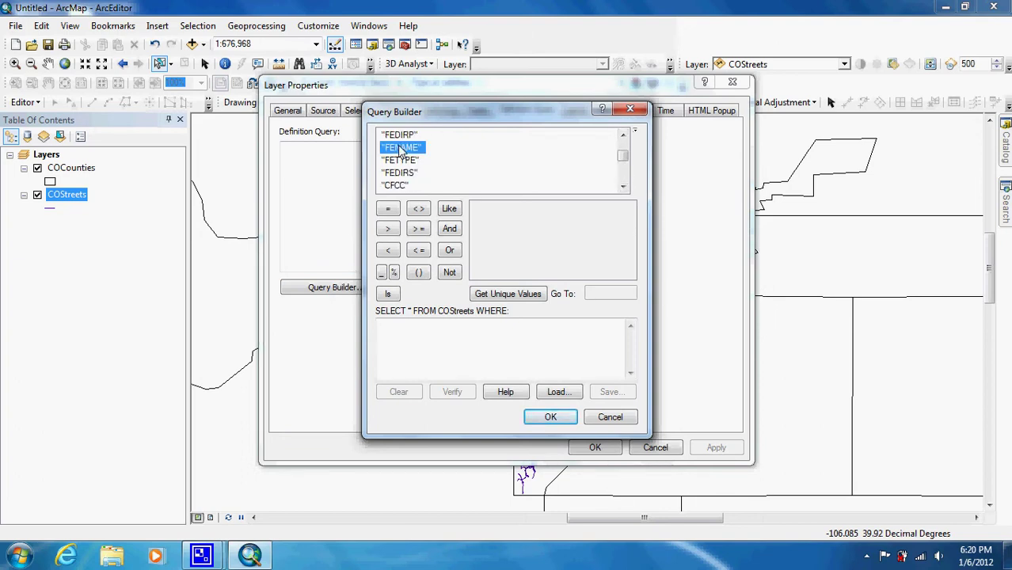
{"action": "left_click", "coordinate": [388, 210]}
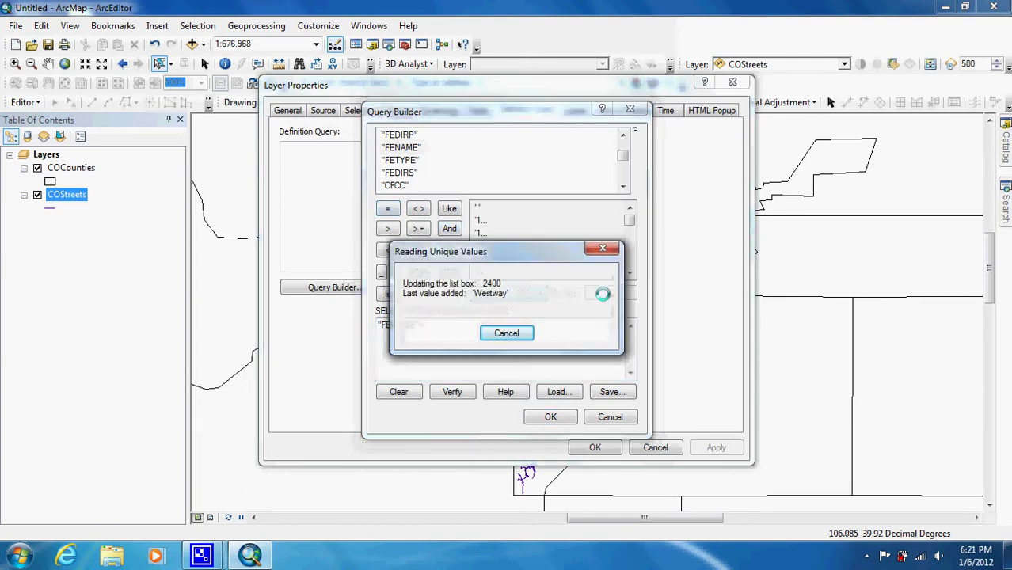
{"action": "left_click", "coordinate": [604, 294]}
{"action": "type", "text": "morri"}
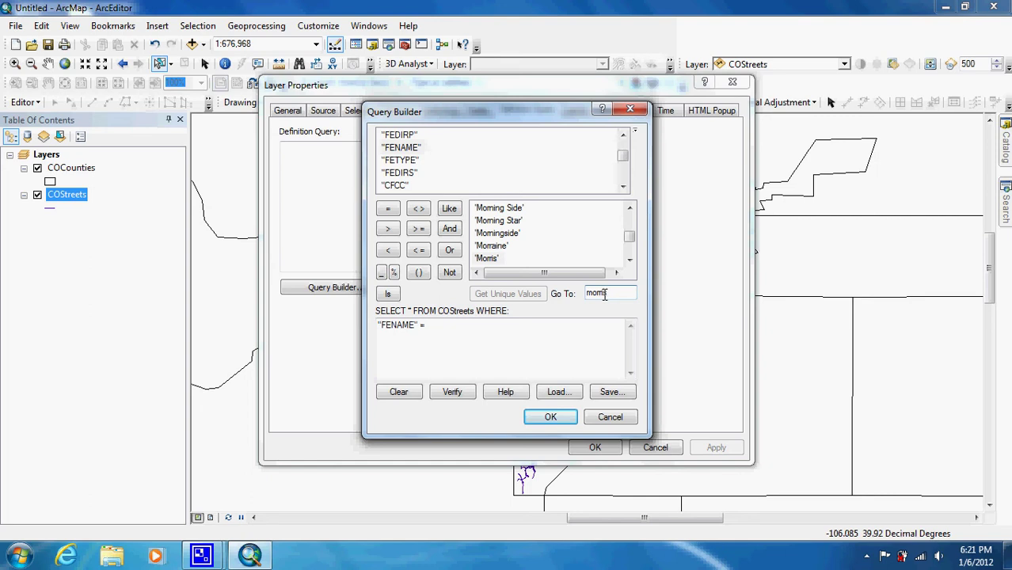
{"action": "left_click", "coordinate": [630, 260]}
{"action": "left_click", "coordinate": [629, 260]}
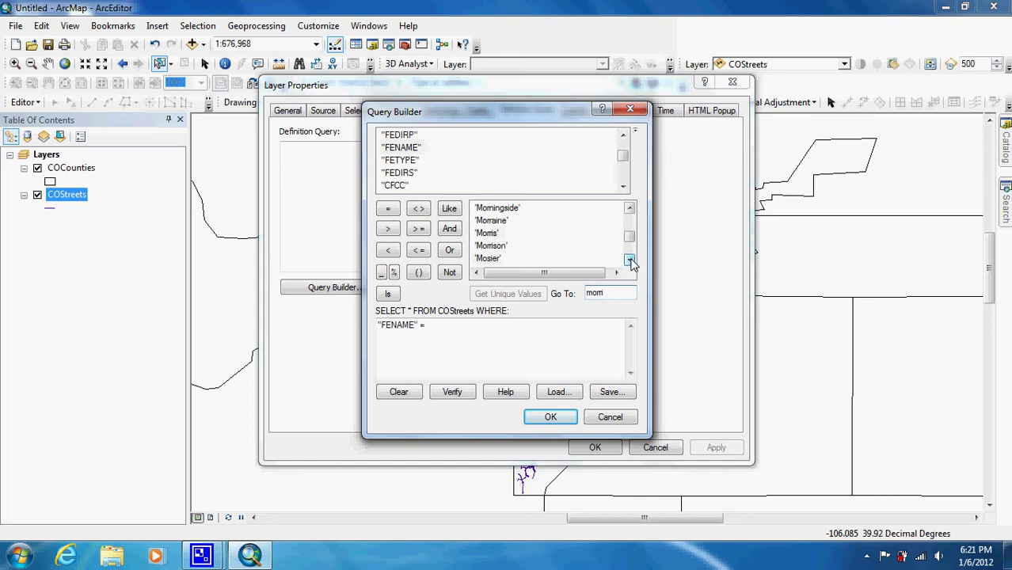
{"action": "double_click", "coordinate": [491, 247]}
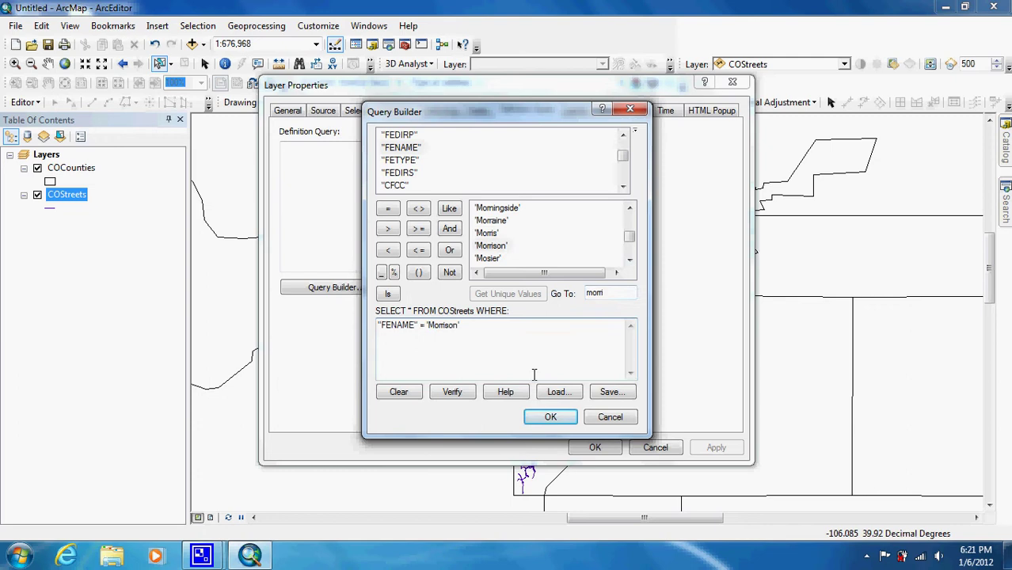
{"action": "left_click", "coordinate": [548, 417]}
{"action": "left_click", "coordinate": [595, 447]}
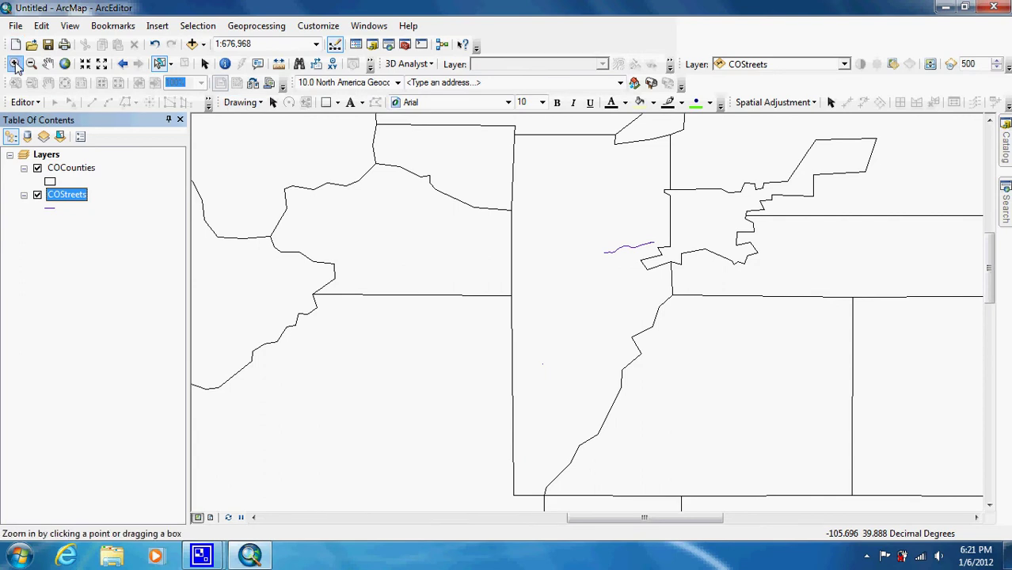
Zoom in with a box drawn around the Morrison street line
{"action": "left_click", "coordinate": [14, 65]}
{"action": "left_click_drag", "start_coordinate": [600, 240], "coordinate": [669, 264]}
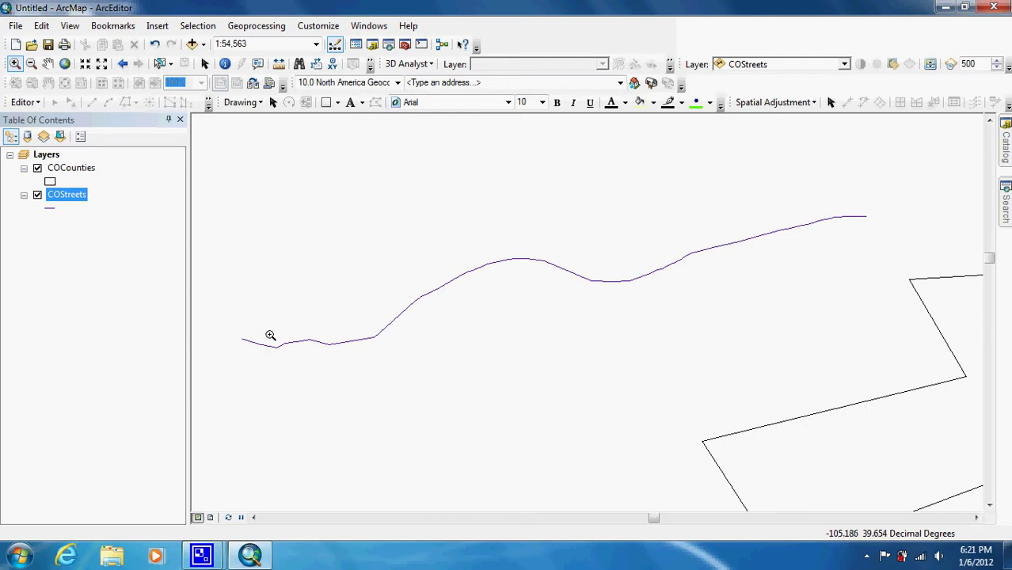
Trace the Morrison street from its west end along the curve (about 7,306 meters), then close the Measure window
{"action": "left_click", "coordinate": [279, 65]}
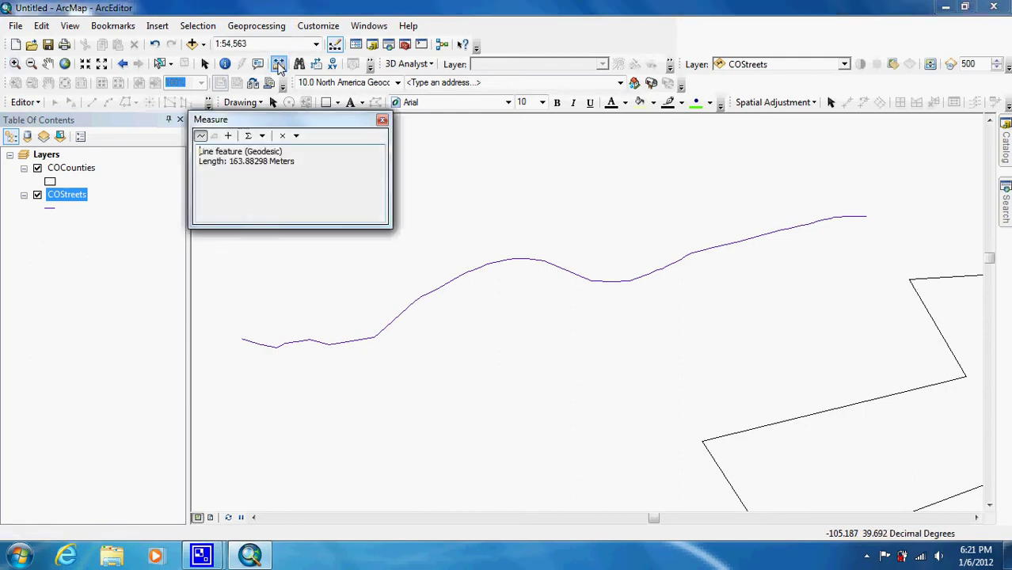
{"action": "left_click", "coordinate": [242, 339]}
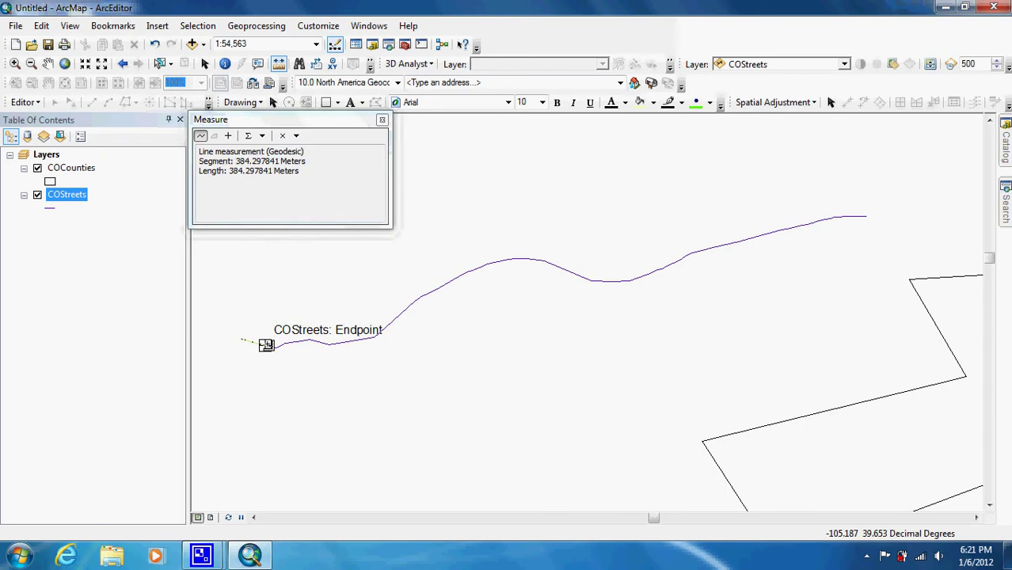
{"action": "left_click", "coordinate": [276, 346]}
{"action": "left_click", "coordinate": [310, 341]}
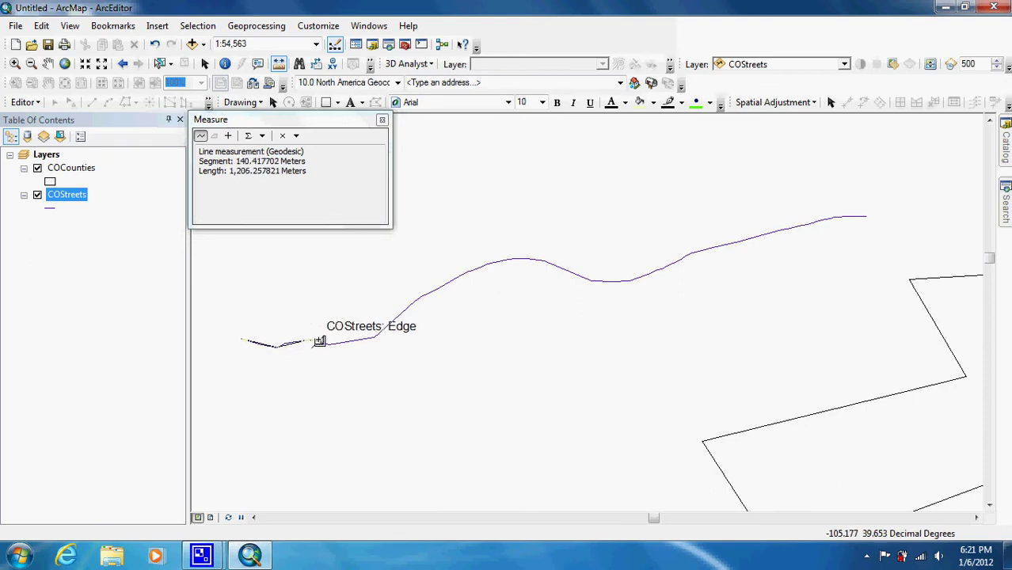
{"action": "left_click", "coordinate": [333, 345]}
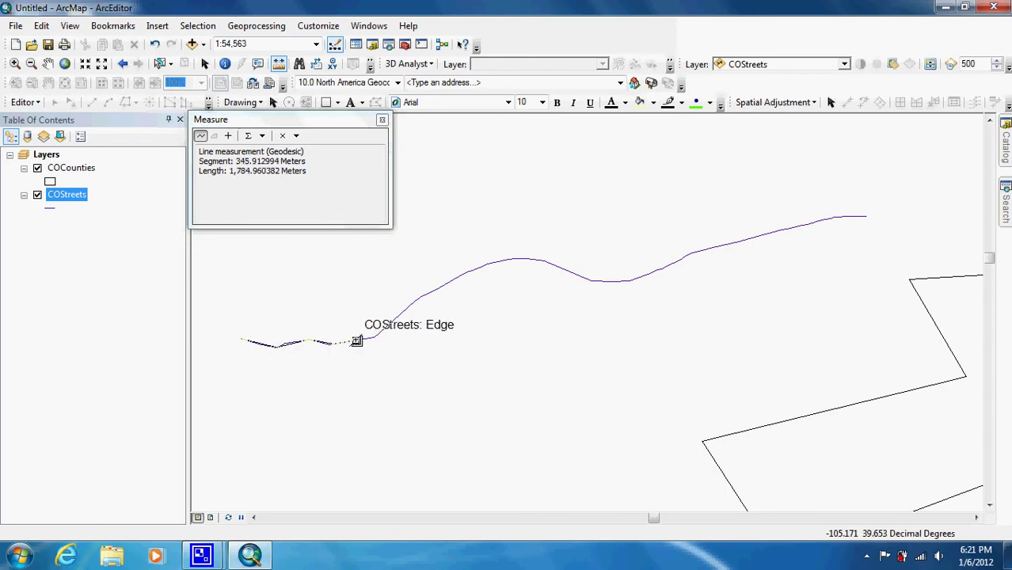
{"action": "left_click", "coordinate": [375, 337]}
{"action": "left_click", "coordinate": [408, 307]}
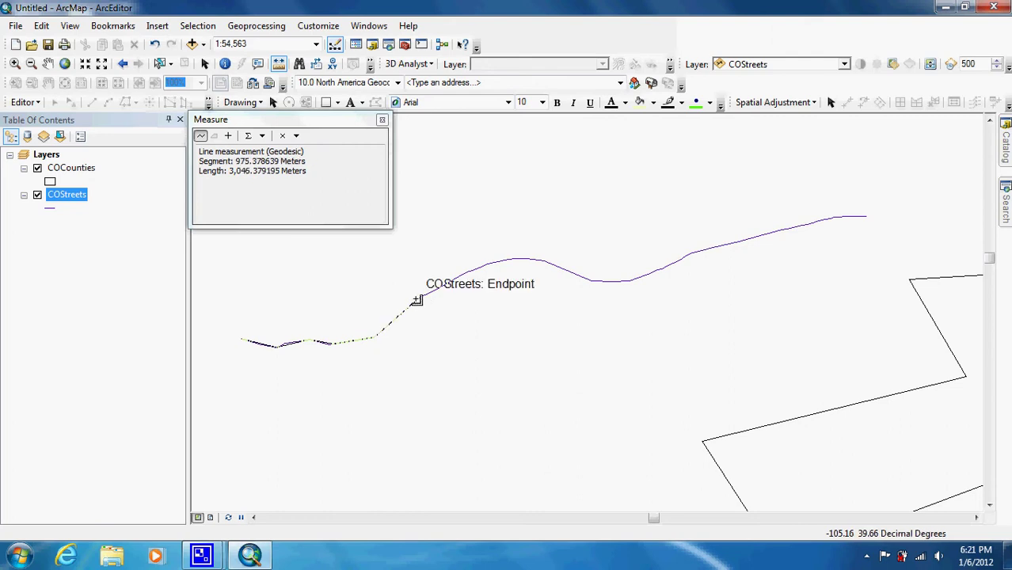
{"action": "left_click", "coordinate": [439, 279]}
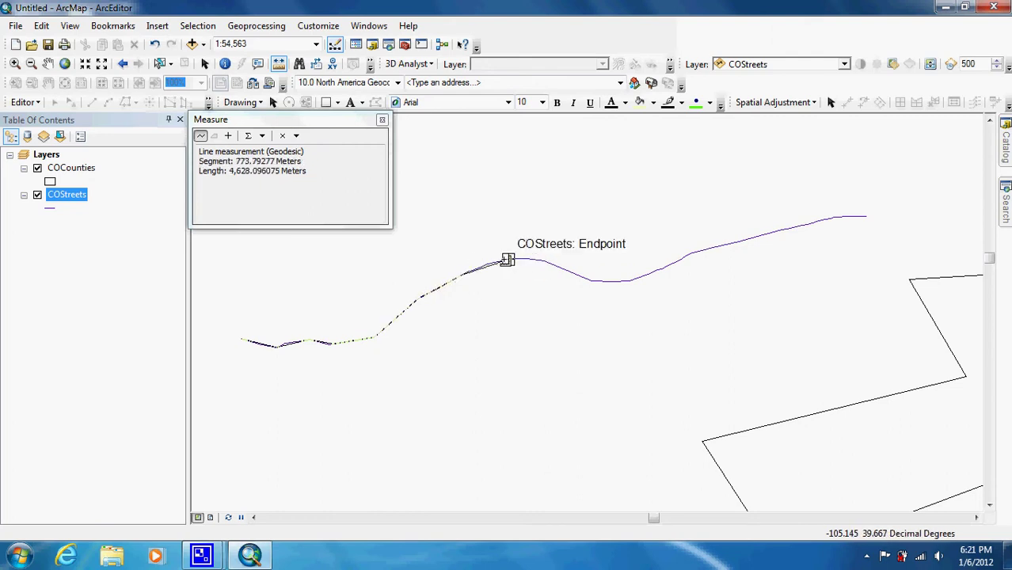
{"action": "left_click", "coordinate": [503, 262]}
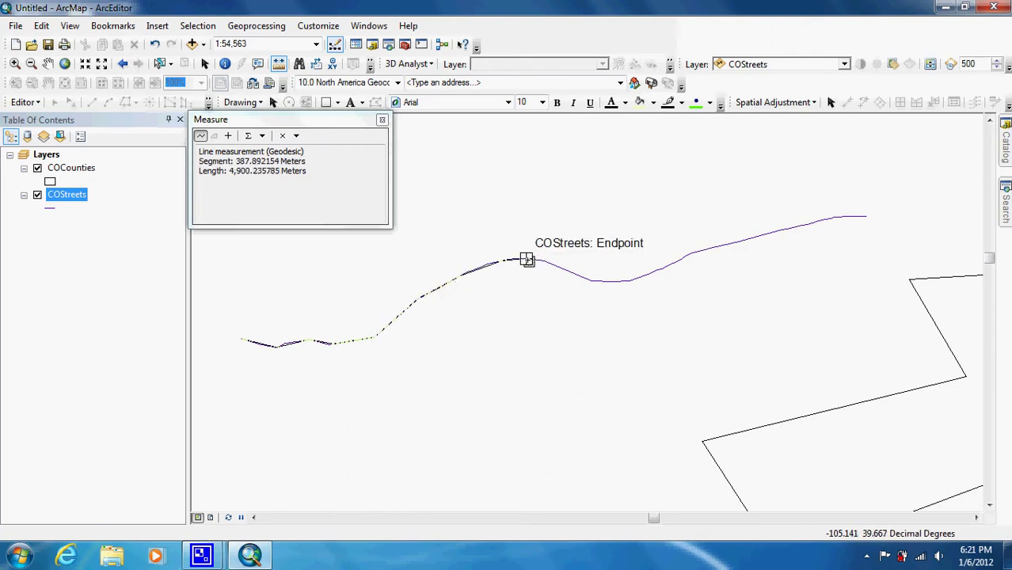
{"action": "left_click", "coordinate": [528, 262]}
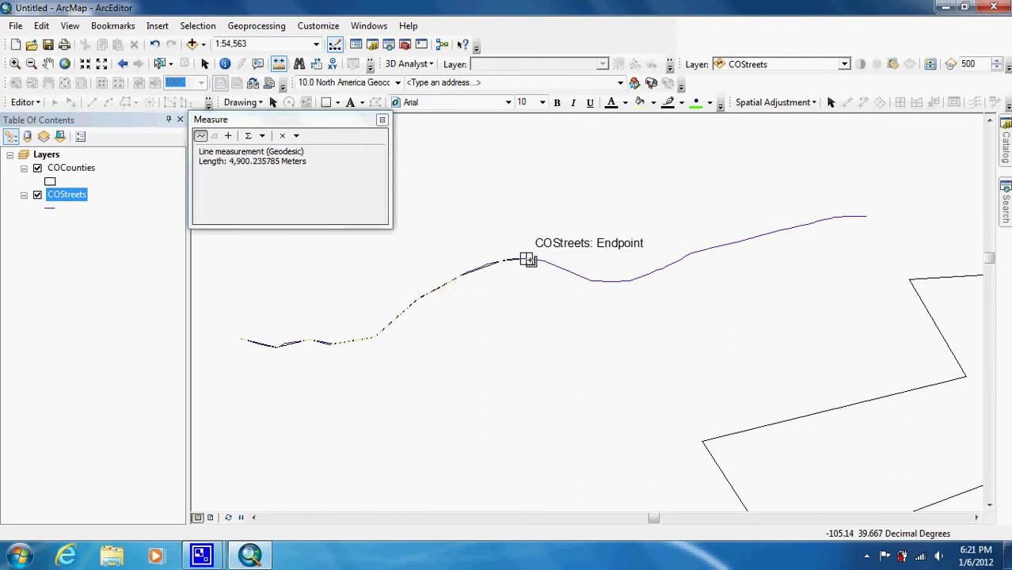
{"action": "left_click", "coordinate": [577, 277]}
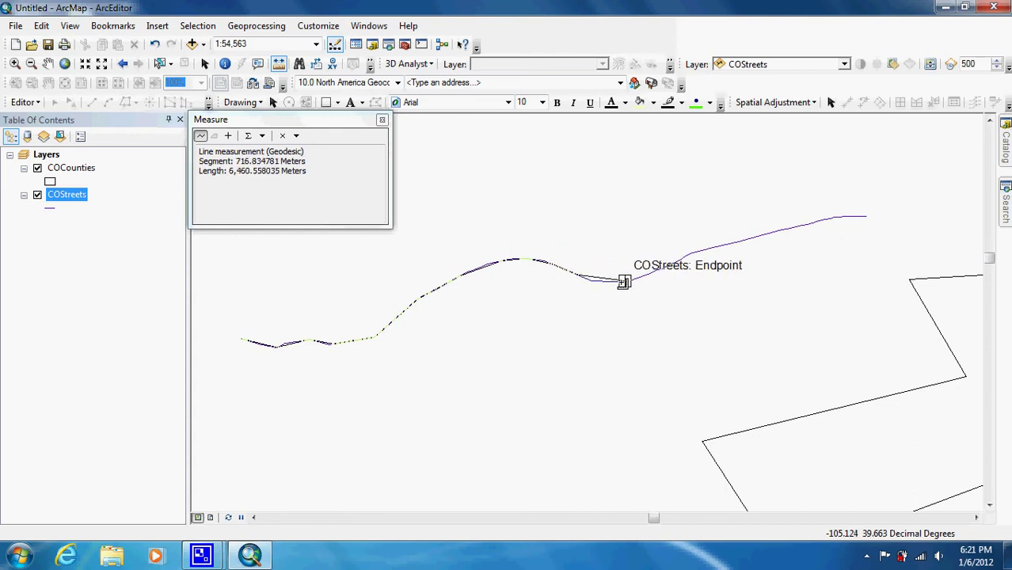
{"action": "left_click", "coordinate": [596, 283]}
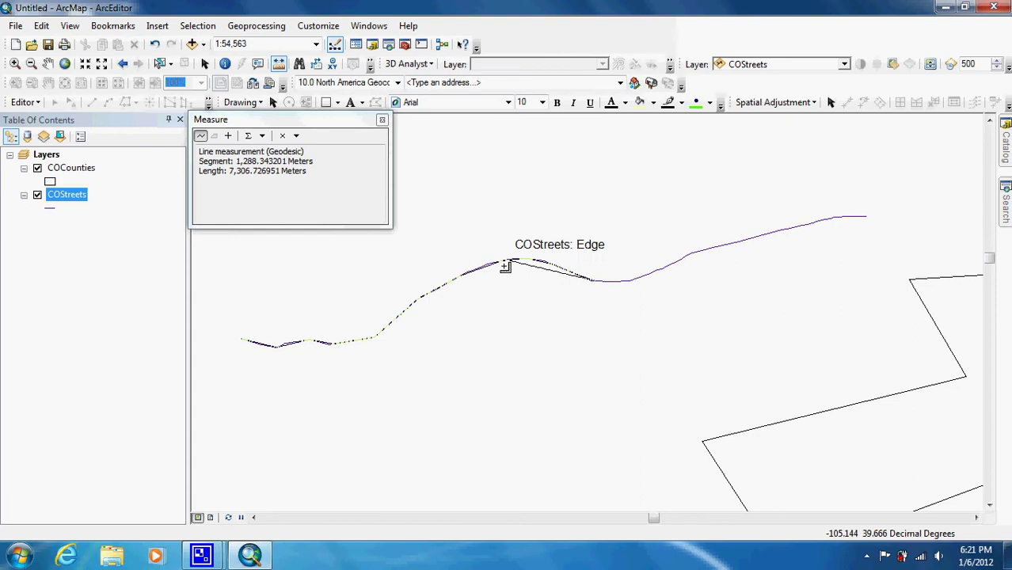
{"action": "left_click", "coordinate": [383, 120]}
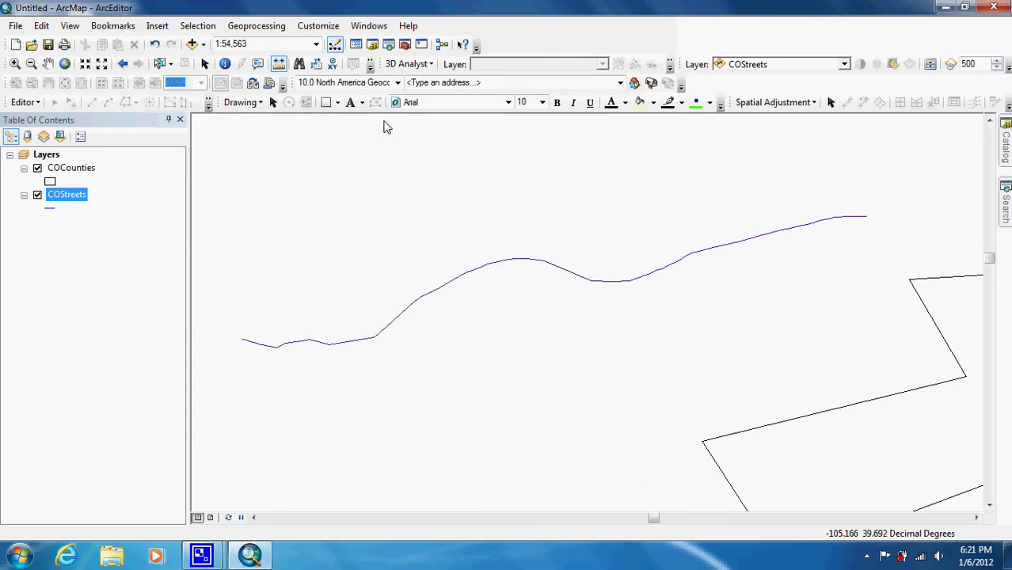
{"action": "right_click", "coordinate": [76, 203]}
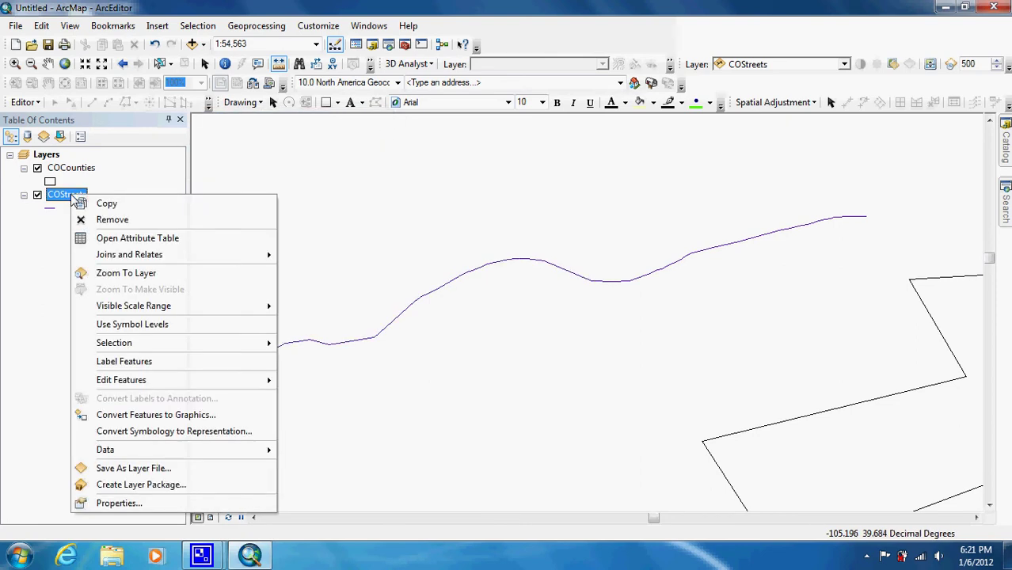
{"action": "left_click", "coordinate": [109, 240]}
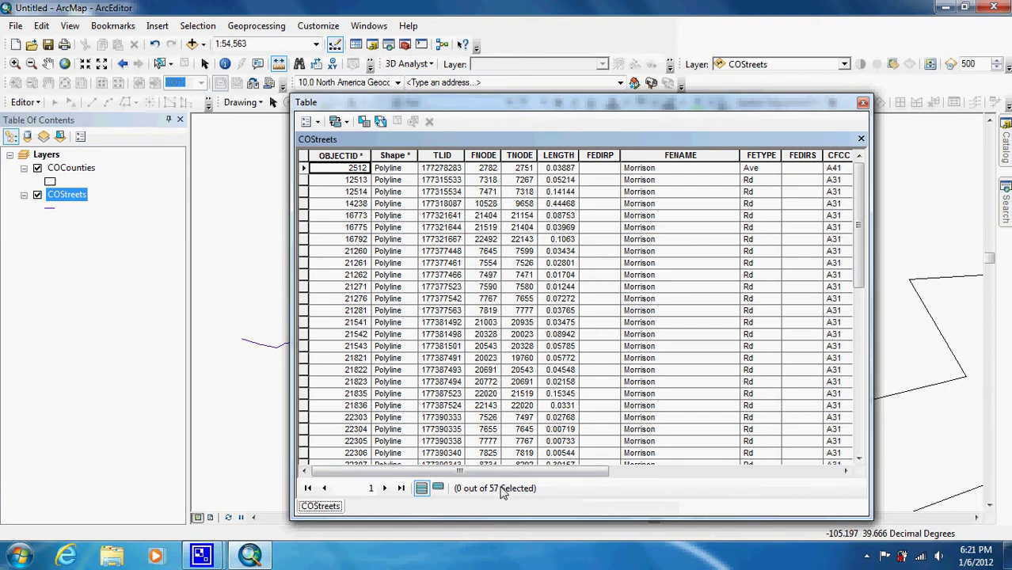
{"action": "left_click_drag", "start_coordinate": [490, 474], "coordinate": [776, 470]}
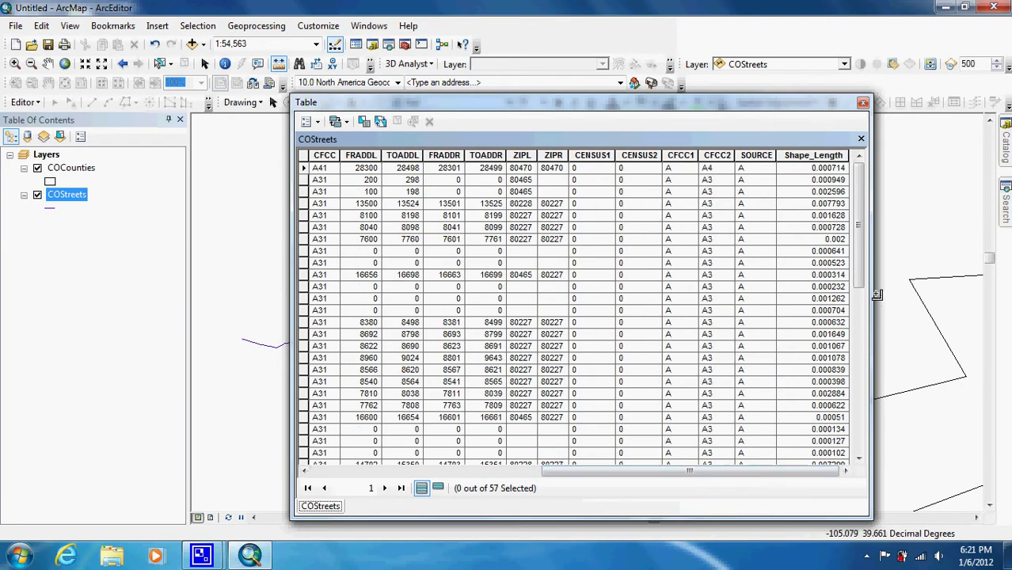
{"action": "left_click", "coordinate": [863, 104]}
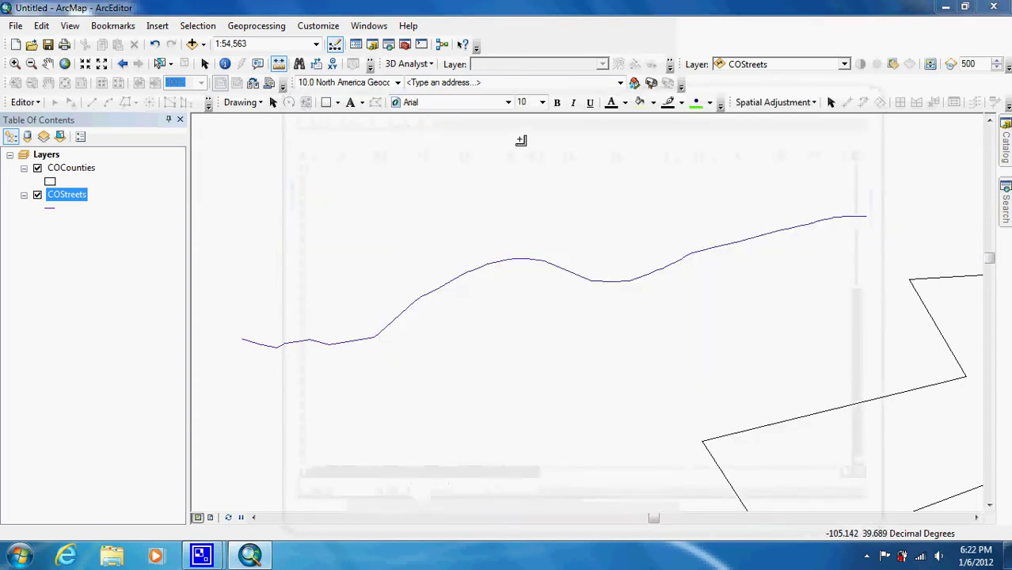
Measure a COStreets street piece with Measure A Feature, reading 4,547.629184 meters, then close the window
{"action": "left_click", "coordinate": [279, 66]}
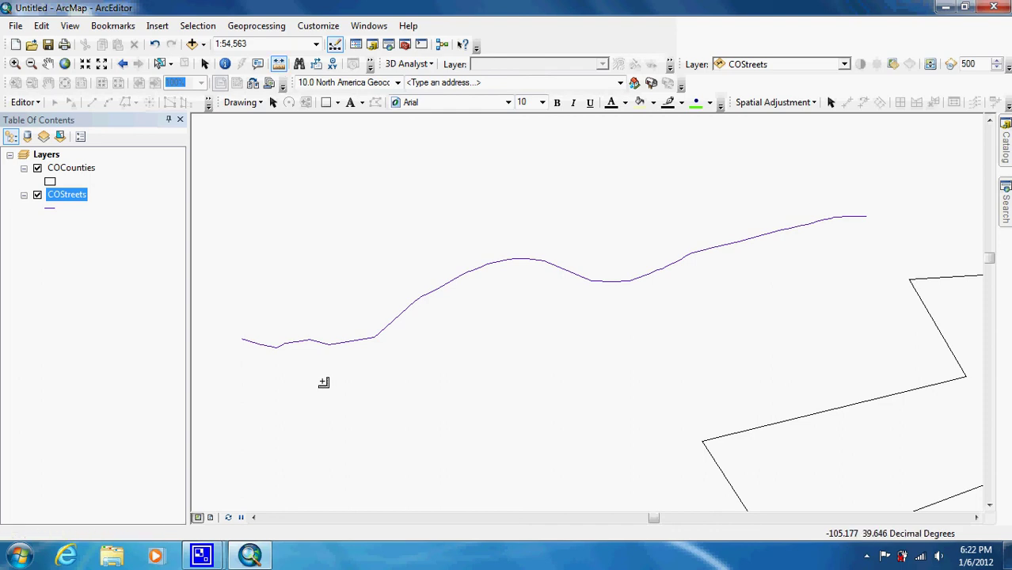
{"action": "left_click", "coordinate": [294, 341]}
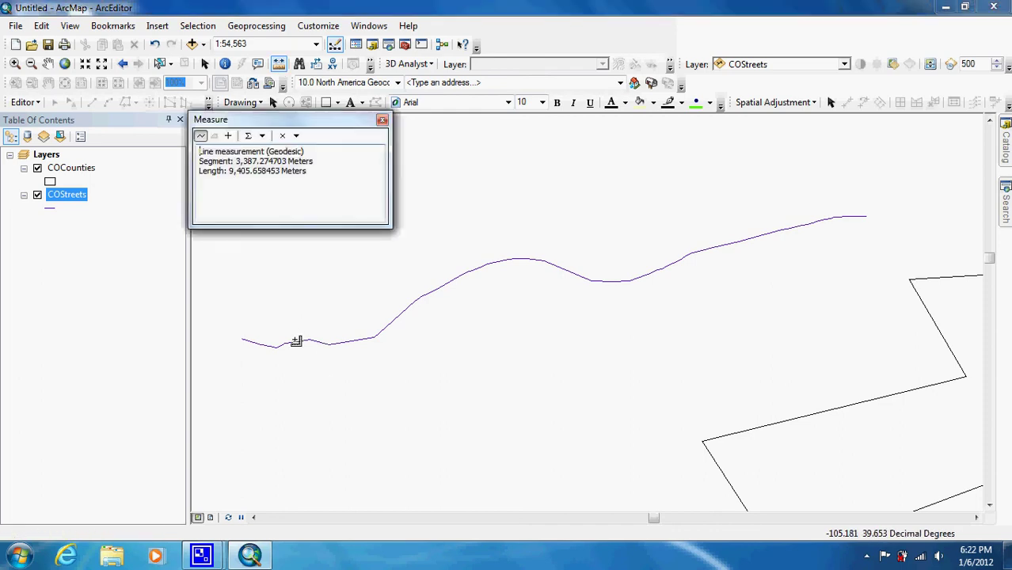
{"action": "left_click", "coordinate": [229, 136]}
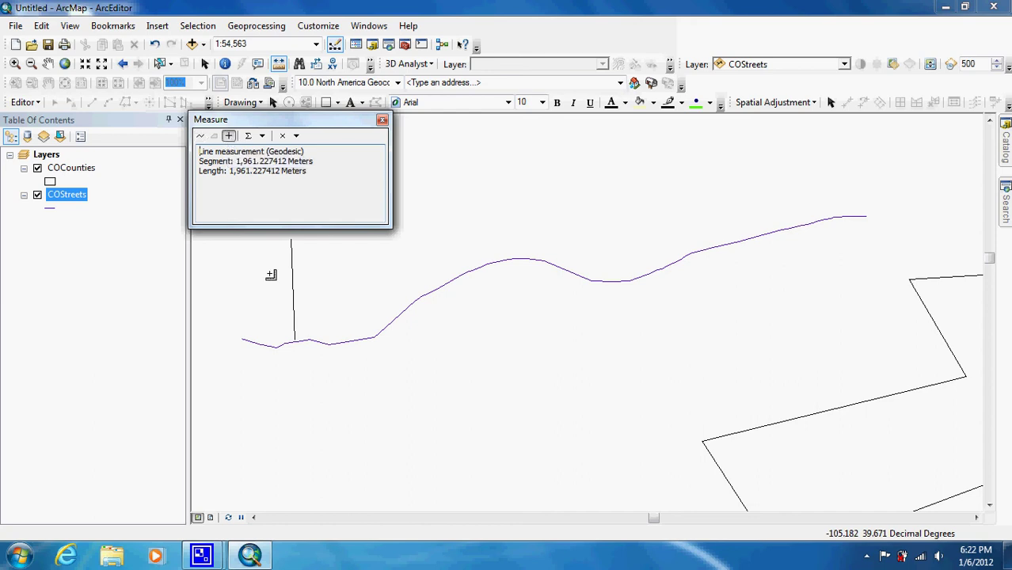
{"action": "left_click", "coordinate": [286, 332]}
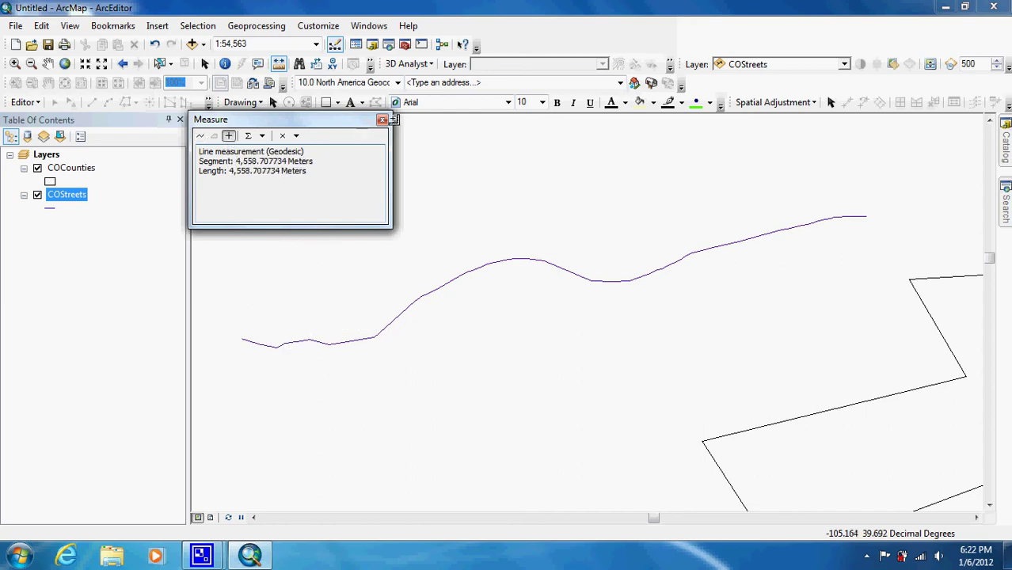
{"action": "left_click", "coordinate": [381, 120]}
Exit the rectangle drawing mode and reactivate the Measure tool
{"action": "left_click", "coordinate": [326, 102]}
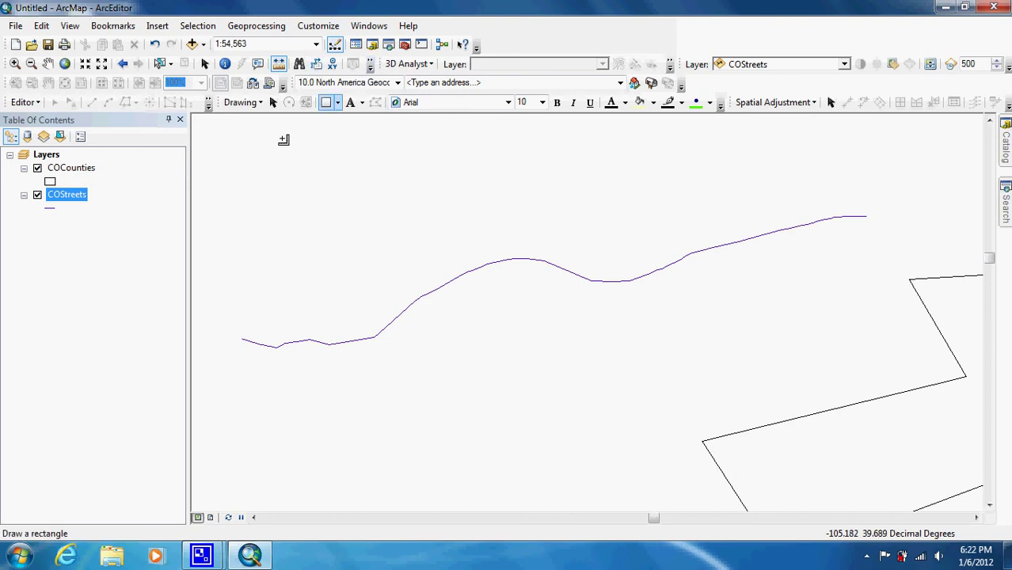
{"action": "left_click", "coordinate": [273, 102]}
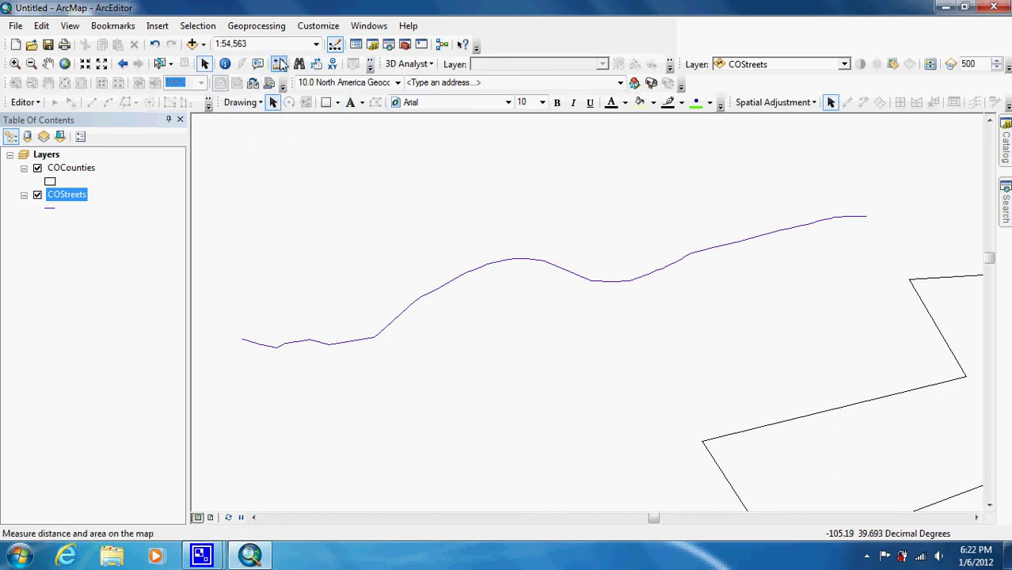
{"action": "left_click", "coordinate": [280, 65]}
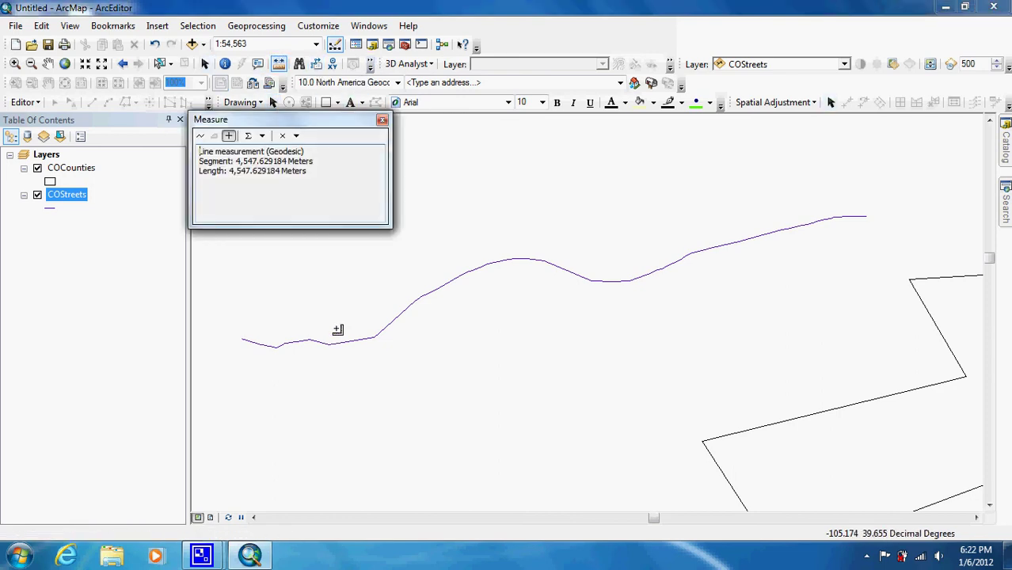
Measure four successive street pieces west to east, the last near the crest at 1,407.927609 meters
{"action": "left_click", "coordinate": [310, 342]}
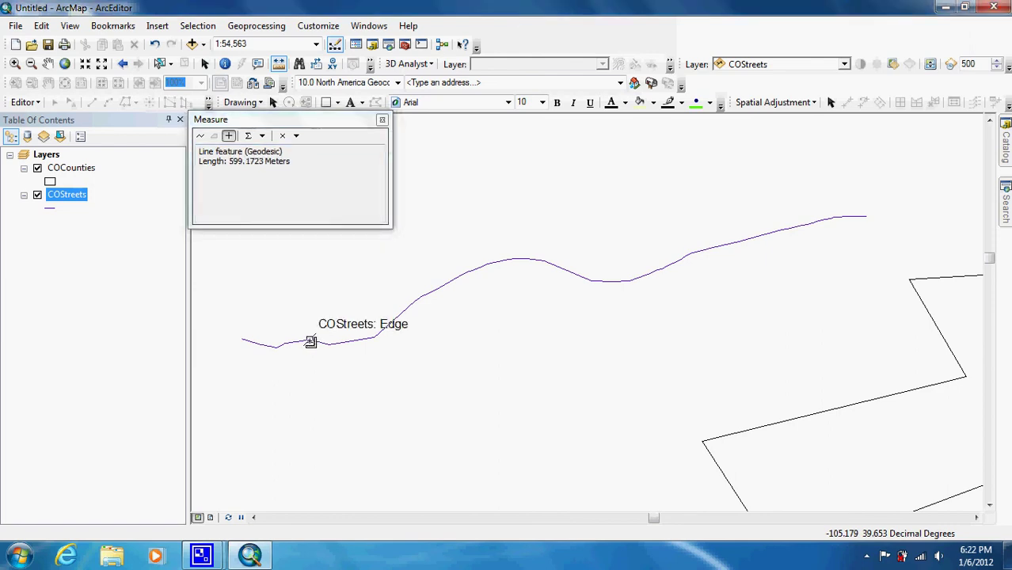
{"action": "left_click", "coordinate": [425, 294]}
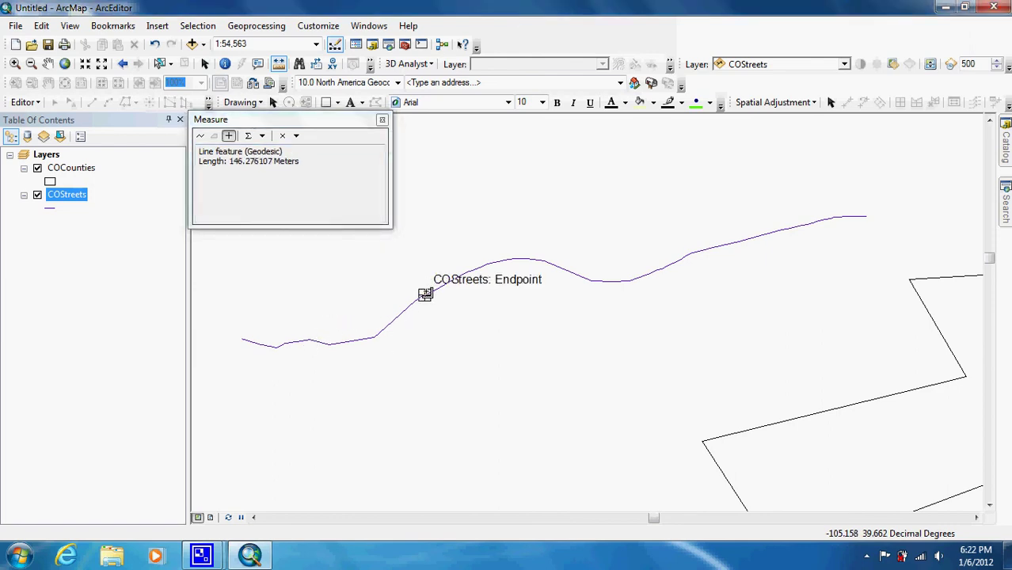
{"action": "left_click", "coordinate": [491, 262]}
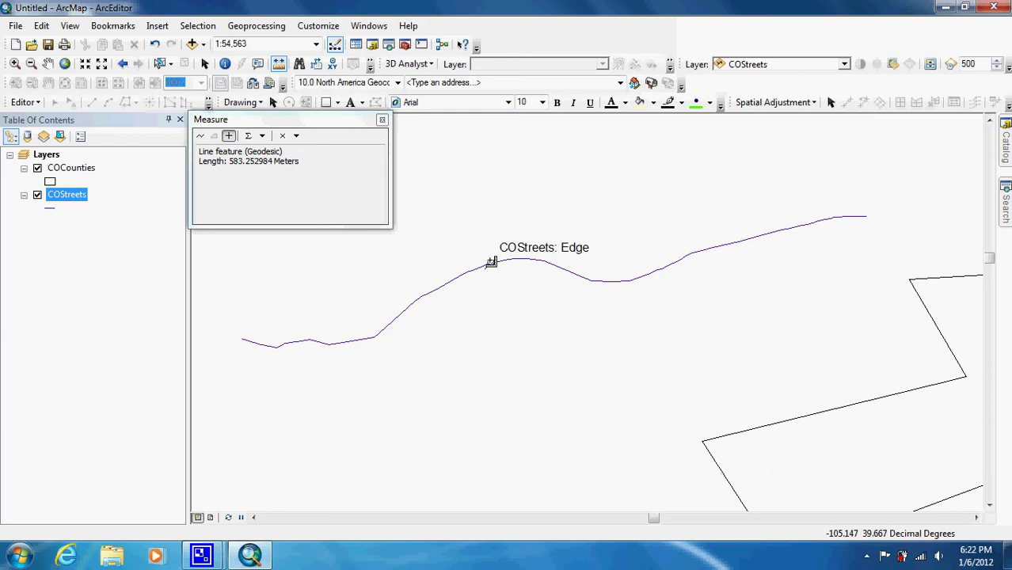
{"action": "left_click", "coordinate": [560, 269]}
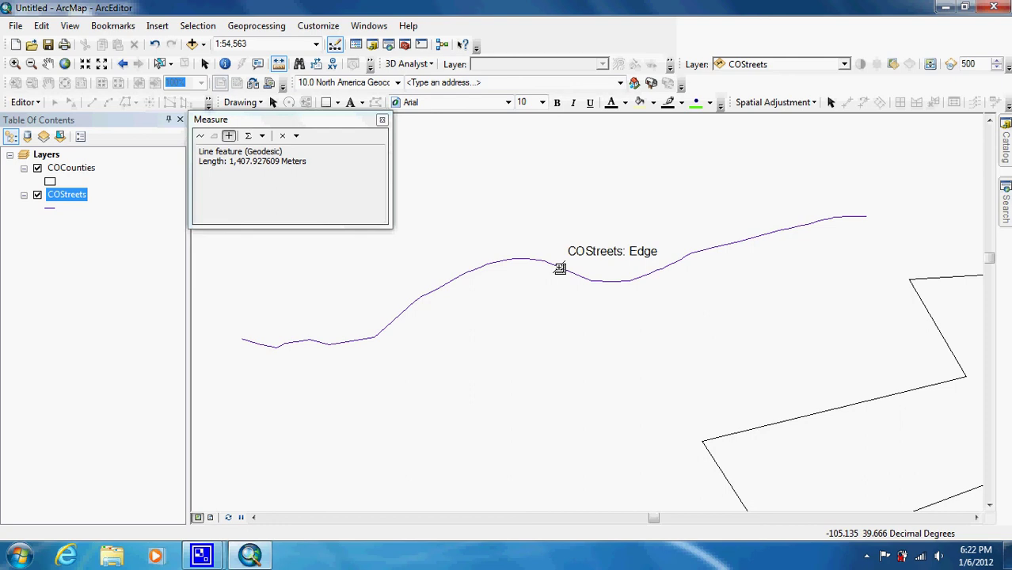
Run Dissolve on COStreets, keeping the default output name COStreets_Dissolve1
{"action": "left_click", "coordinate": [256, 26]}
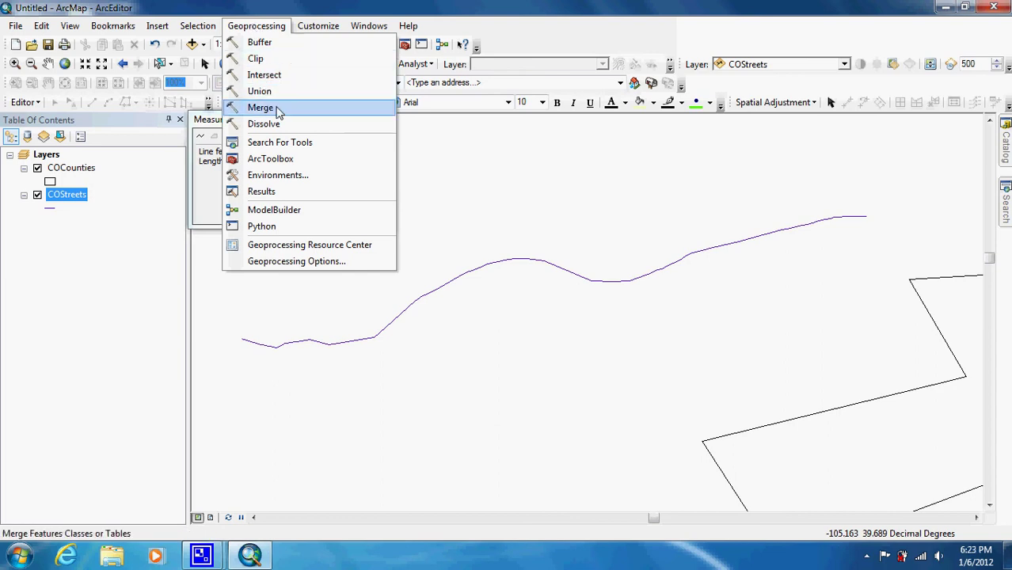
{"action": "left_click", "coordinate": [265, 124]}
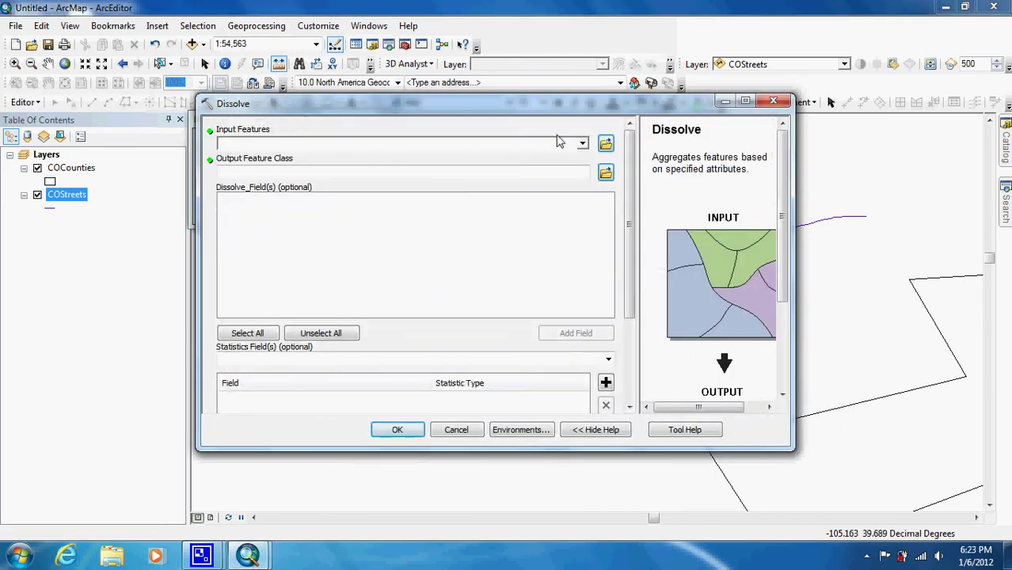
{"action": "left_click", "coordinate": [583, 144]}
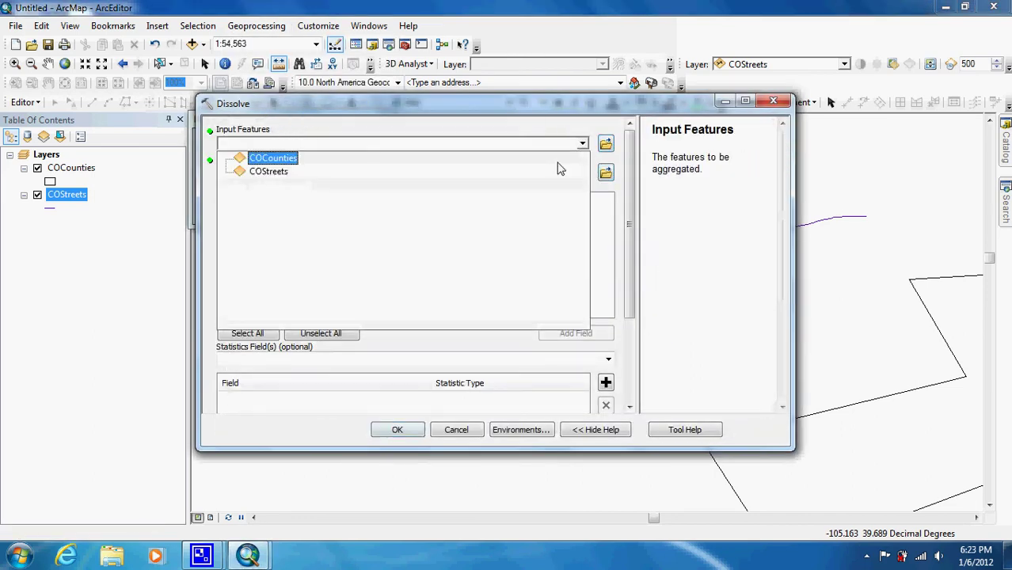
{"action": "left_click", "coordinate": [507, 172]}
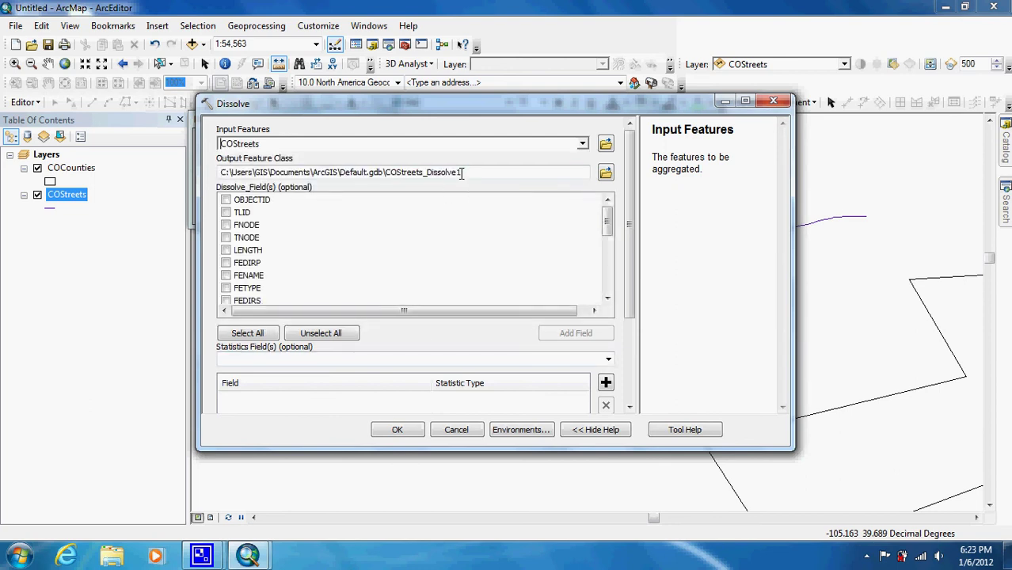
{"action": "left_click", "coordinate": [400, 429]}
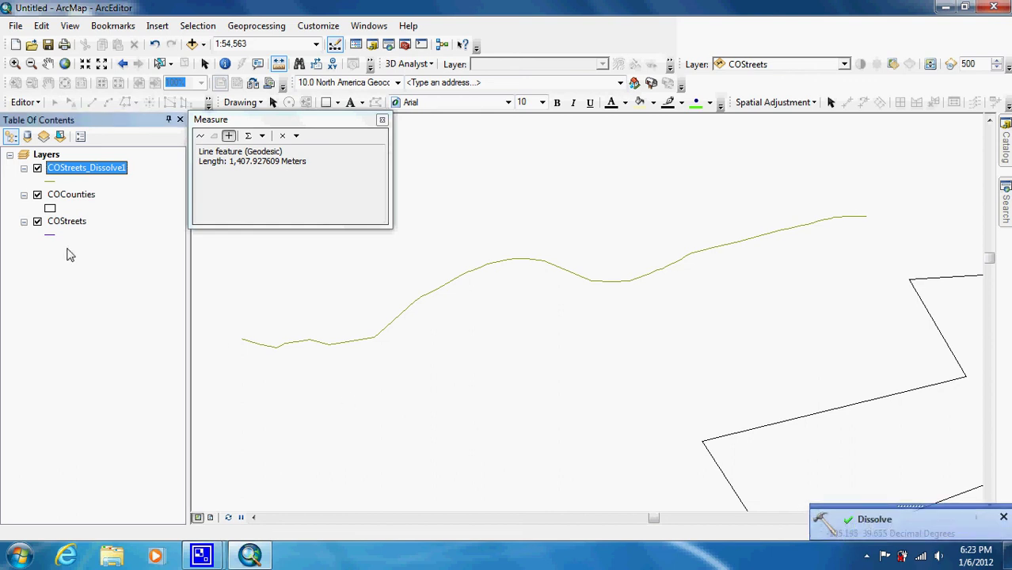
Hide COStreets and check that COStreets_Dissolve1's attribute table holds one polyline record (Shape_Length 0.117383)
{"action": "left_click", "coordinate": [37, 223]}
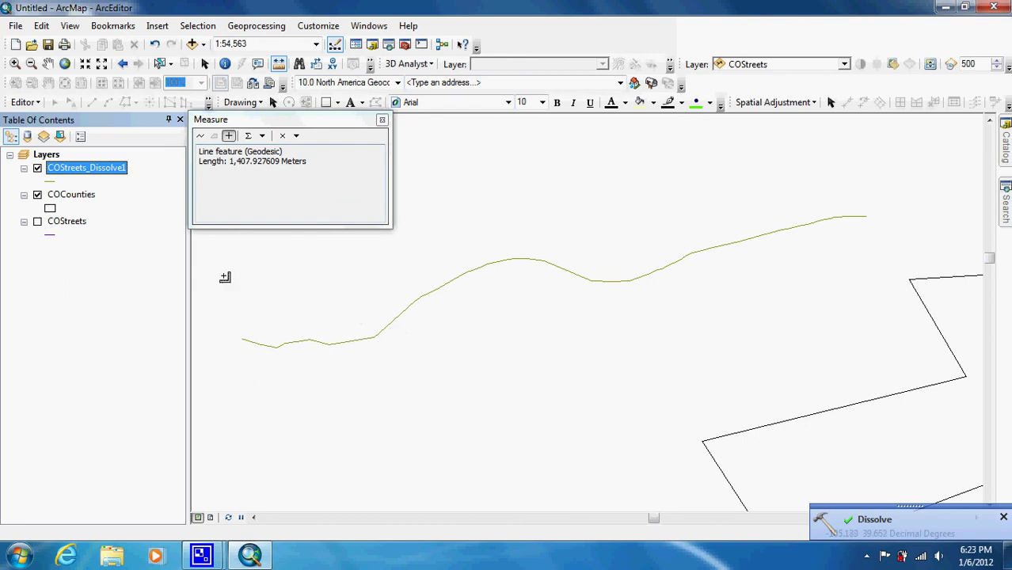
{"action": "right_click", "coordinate": [97, 168]}
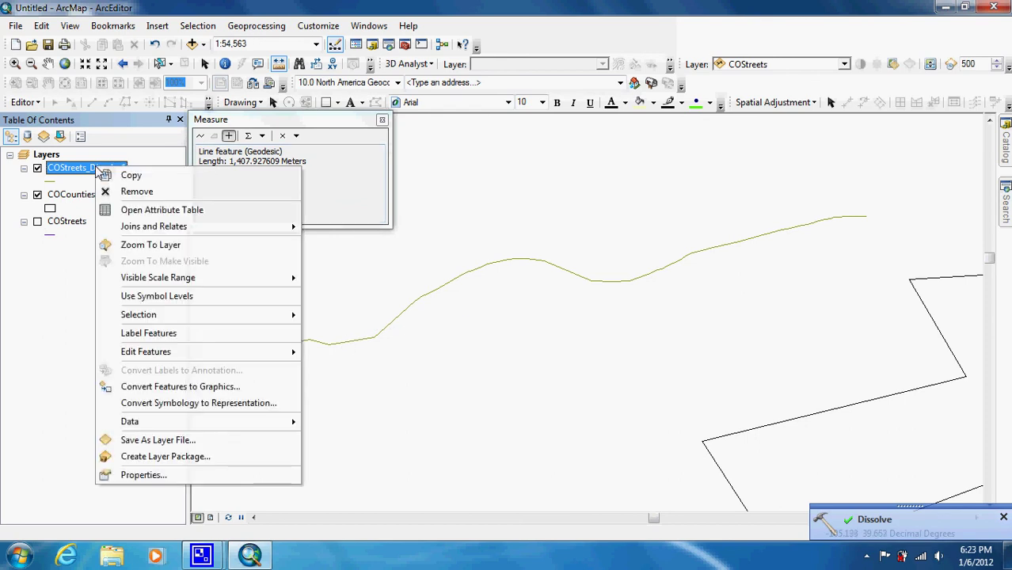
{"action": "left_click", "coordinate": [135, 211]}
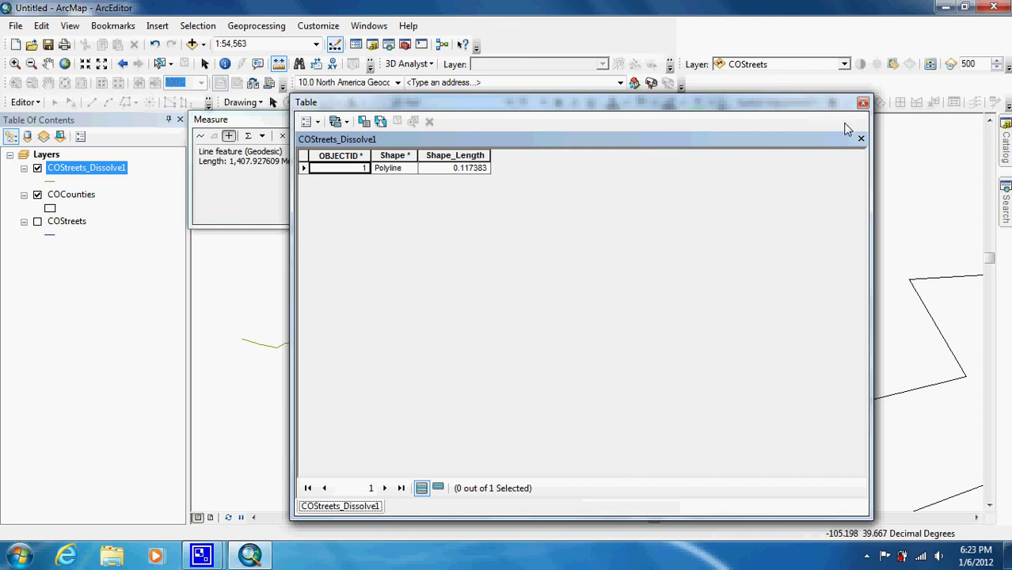
{"action": "left_click", "coordinate": [862, 102]}
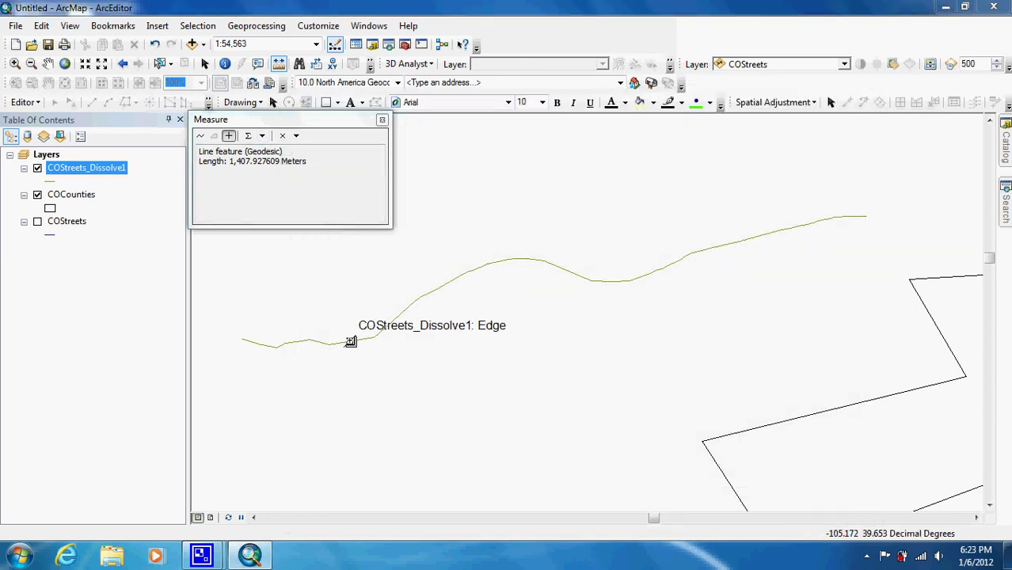
Measure the dissolved street as one feature and show its length in miles: 6.496628 Miles
{"action": "left_click", "coordinate": [351, 342]}
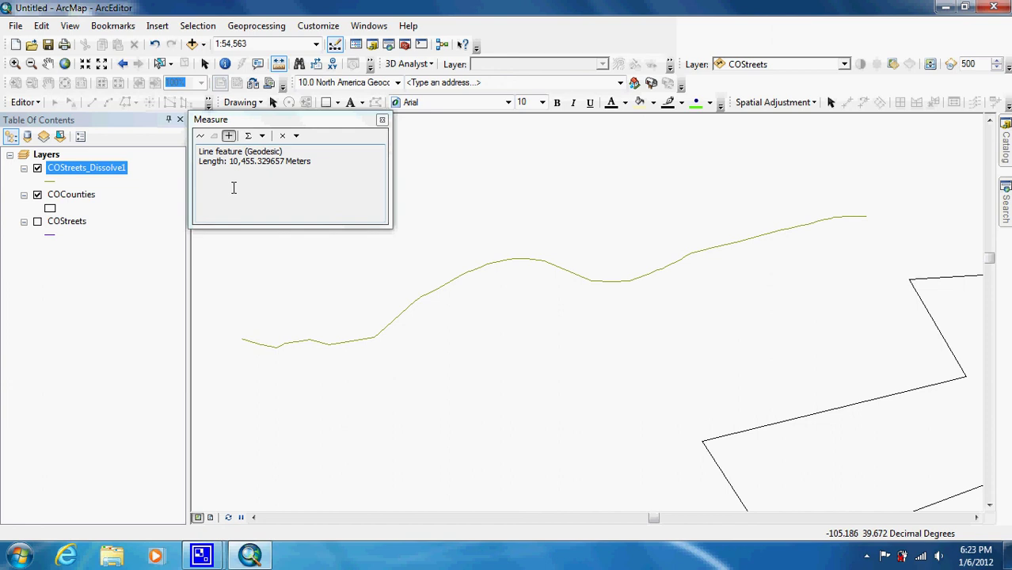
{"action": "left_click", "coordinate": [262, 135]}
{"action": "mouse_move", "coordinate": [277, 153]}
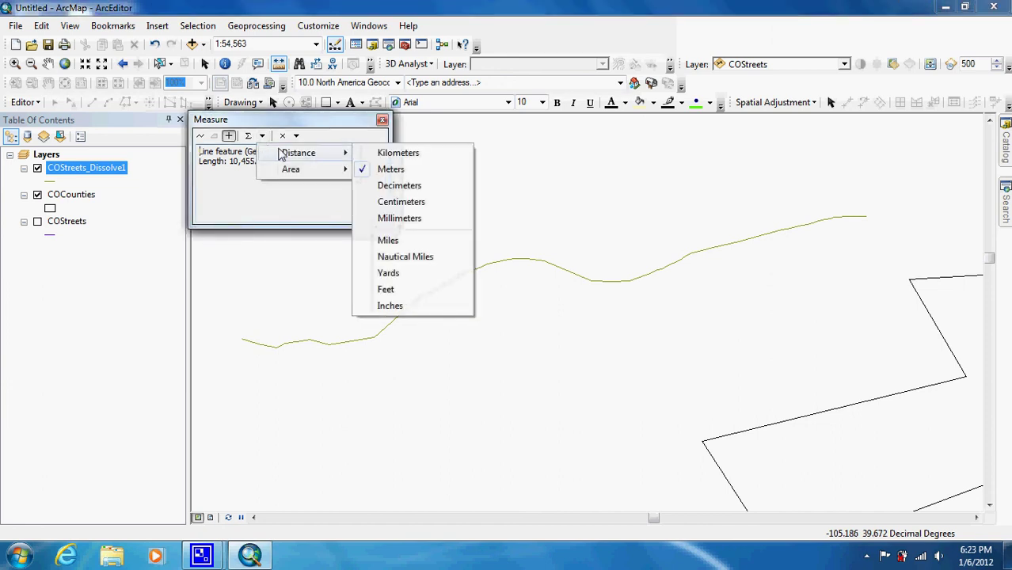
{"action": "left_click", "coordinate": [388, 240]}
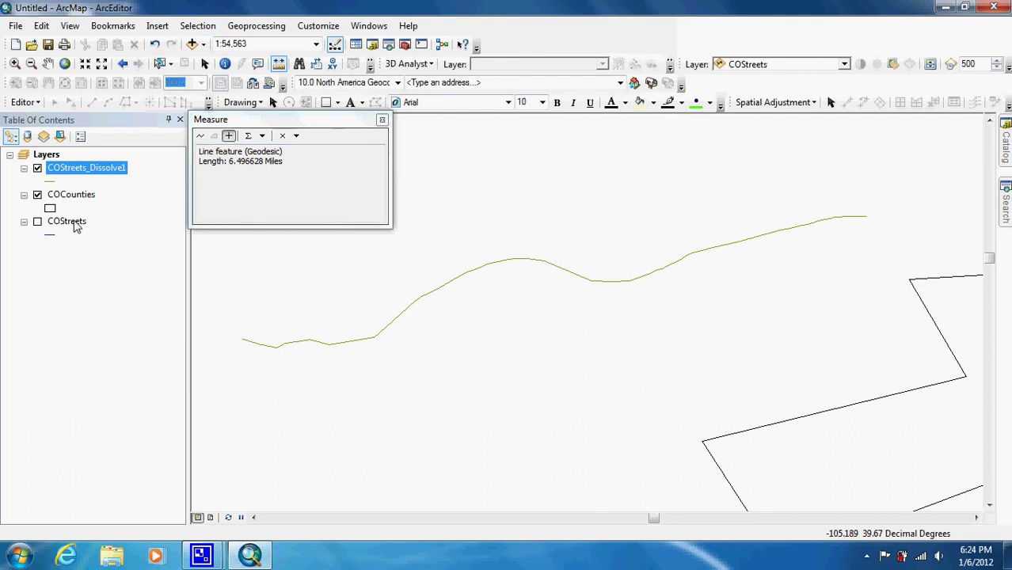
{"action": "right_click", "coordinate": [84, 171]}
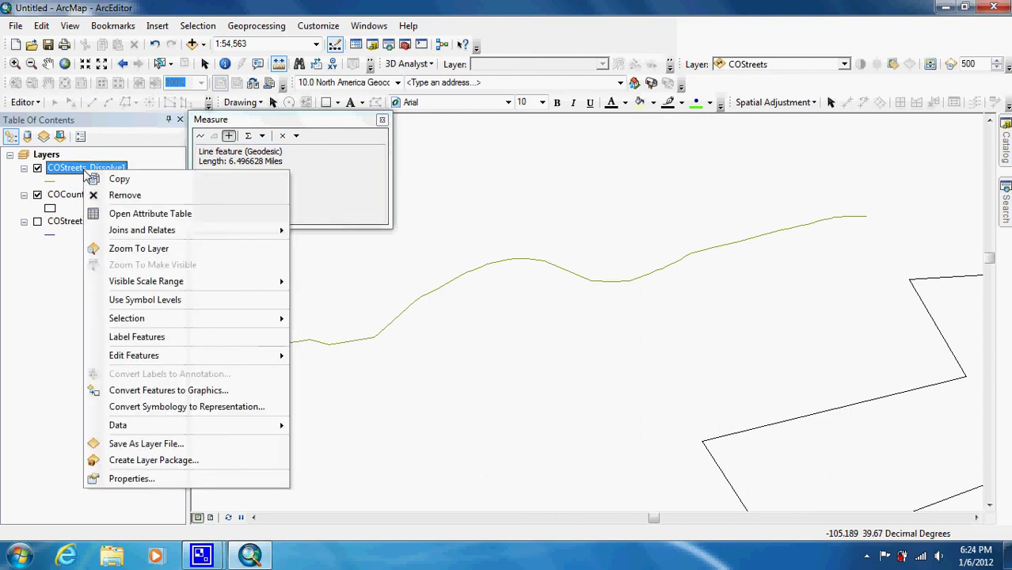
{"action": "left_click", "coordinate": [133, 212]}
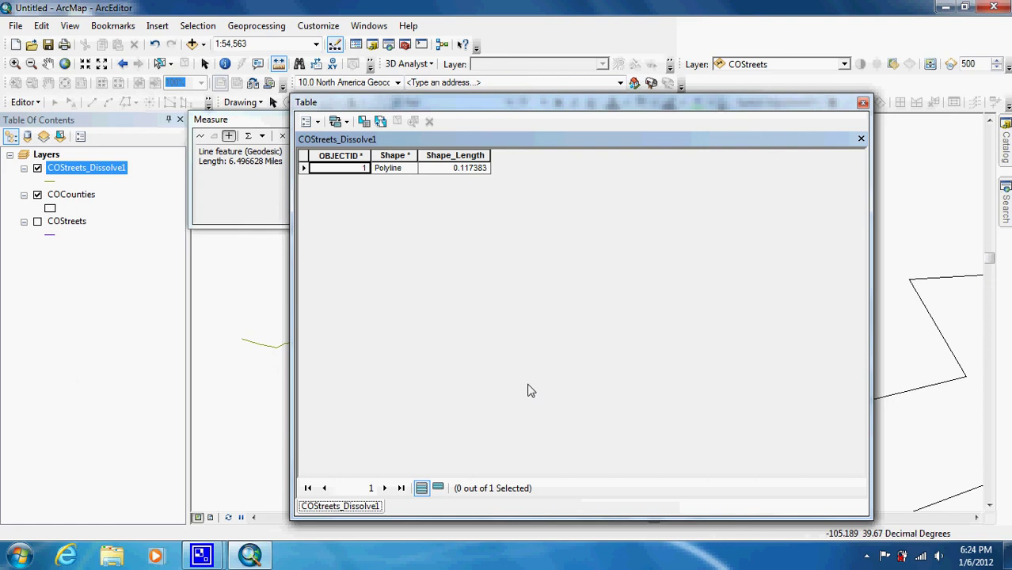
{"action": "left_click", "coordinate": [863, 104]}
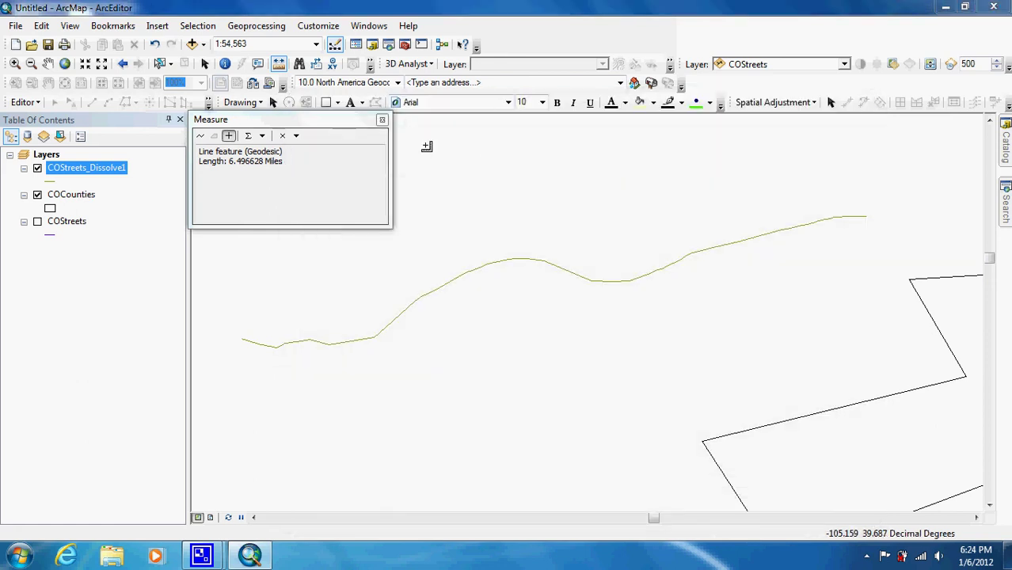